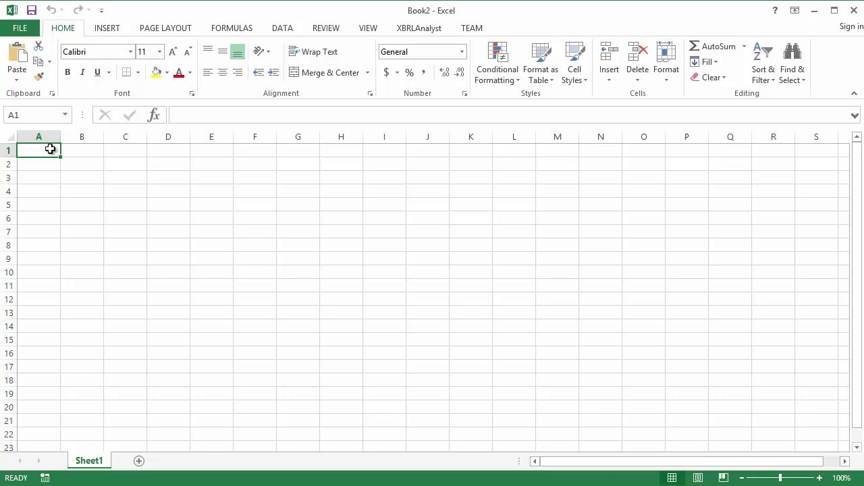
- Connect XBRLAnalyst to the live database and open the Financial Explorer
{"action": "left_click", "coordinate": [414, 32]}
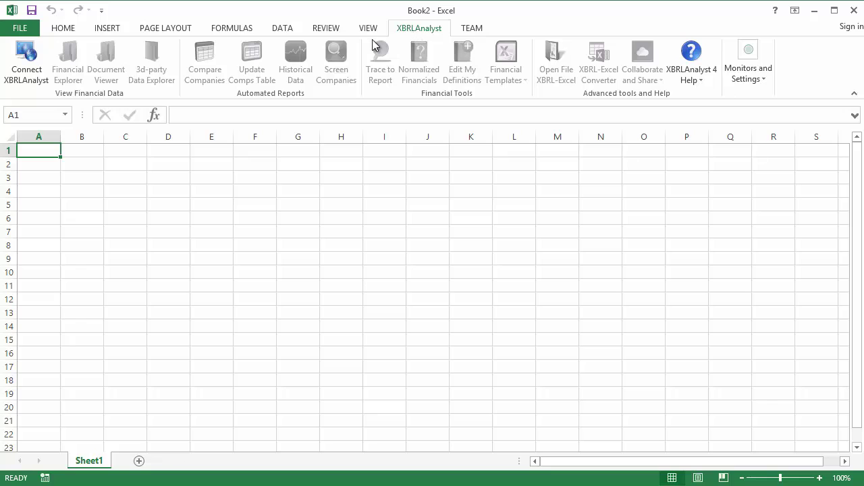
{"action": "left_click", "coordinate": [39, 77]}
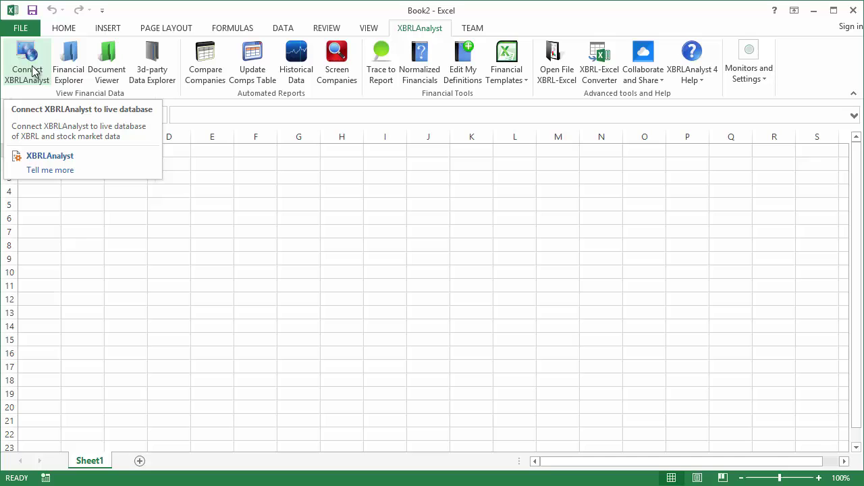
{"action": "left_click", "coordinate": [65, 72]}
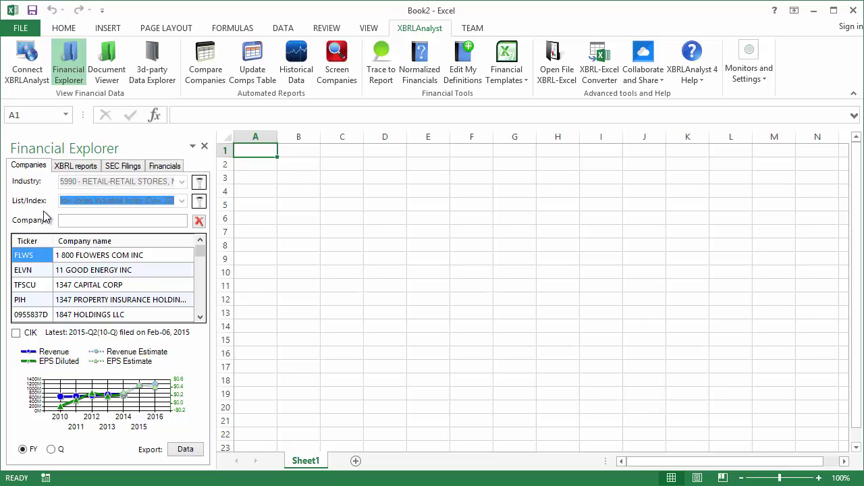
- Search the Financial Explorer's company list for MSFT, and clear the search
{"action": "left_click", "coordinate": [80, 223]}
{"action": "type", "text": "M"}
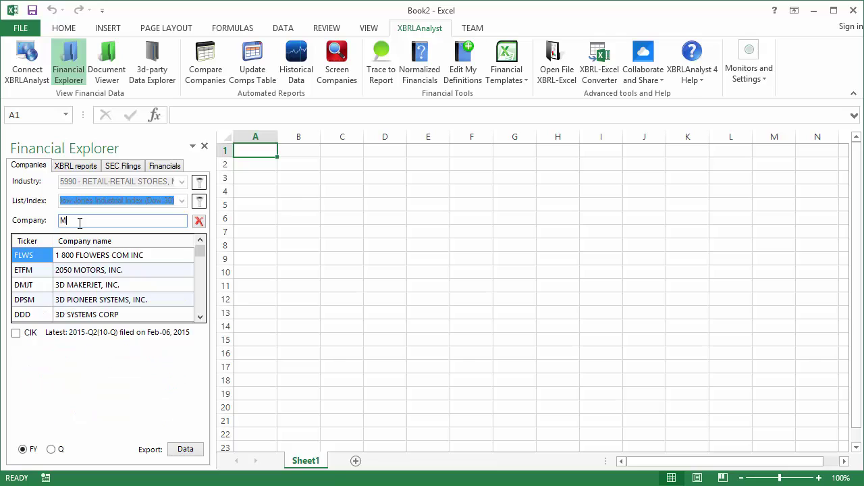
{"action": "type", "text": "SFT"}
{"action": "left_click", "coordinate": [199, 221]}
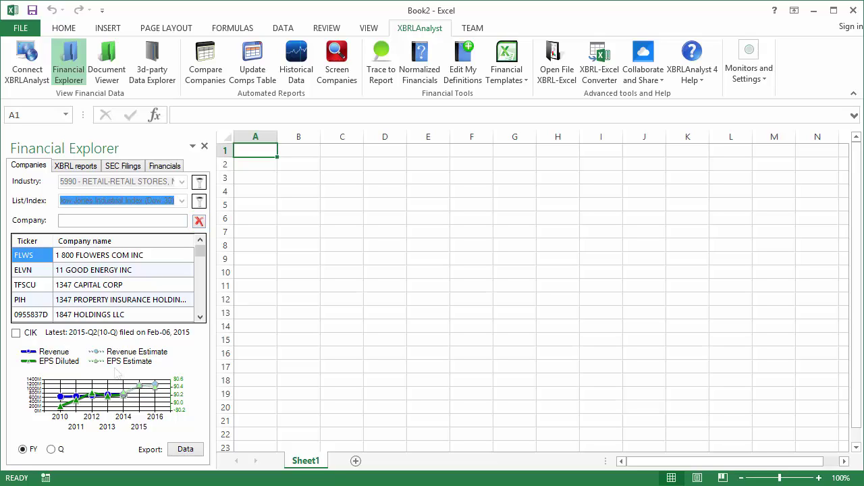
- Examine the XBRL reports of 1 800 FLOWERS COM INC, including the normalized statements, the XBRL tags and the tag prefix filter
{"action": "left_click", "coordinate": [77, 166]}
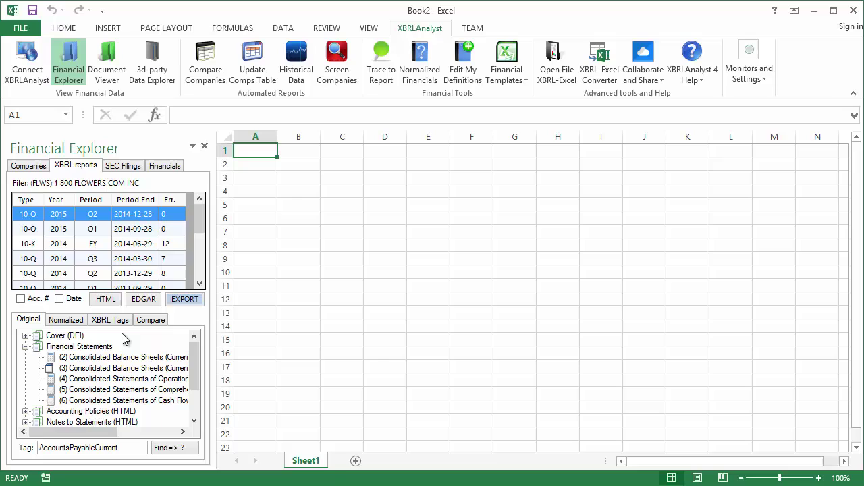
{"action": "left_click", "coordinate": [66, 321]}
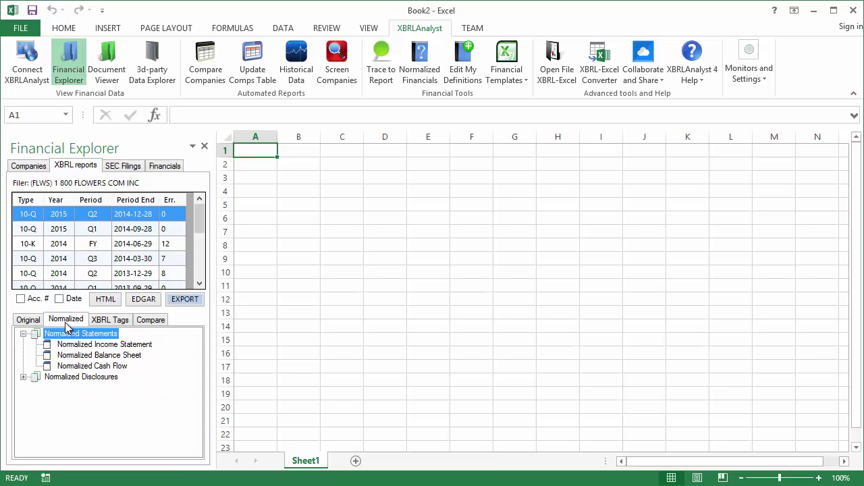
{"action": "left_click", "coordinate": [108, 320]}
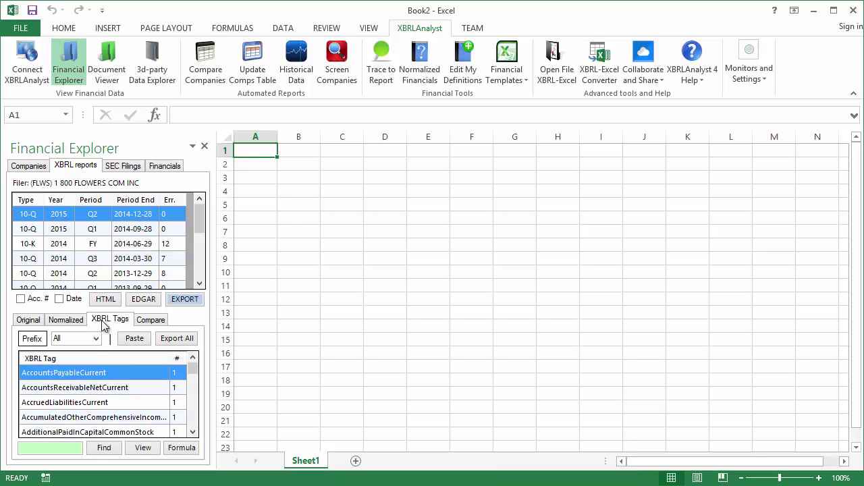
{"action": "left_click", "coordinate": [96, 339]}
{"action": "left_click", "coordinate": [95, 339]}
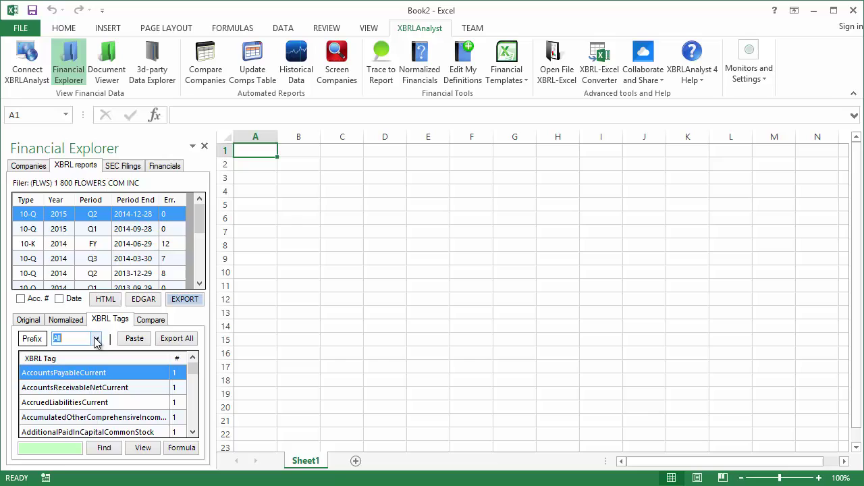
{"action": "left_click", "coordinate": [57, 449]}
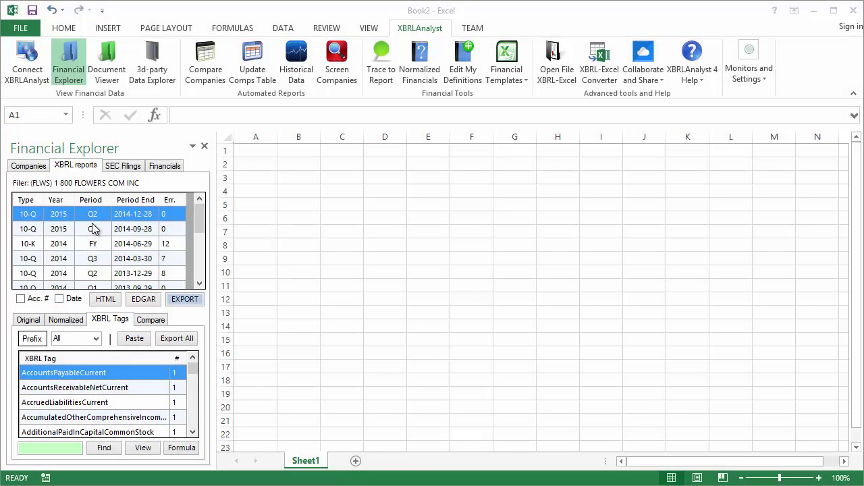
- View the SC 13G/A document filed 2015-02-17 among the company's SEC filings, and search the filings for "dividends"
{"action": "left_click", "coordinate": [116, 172]}
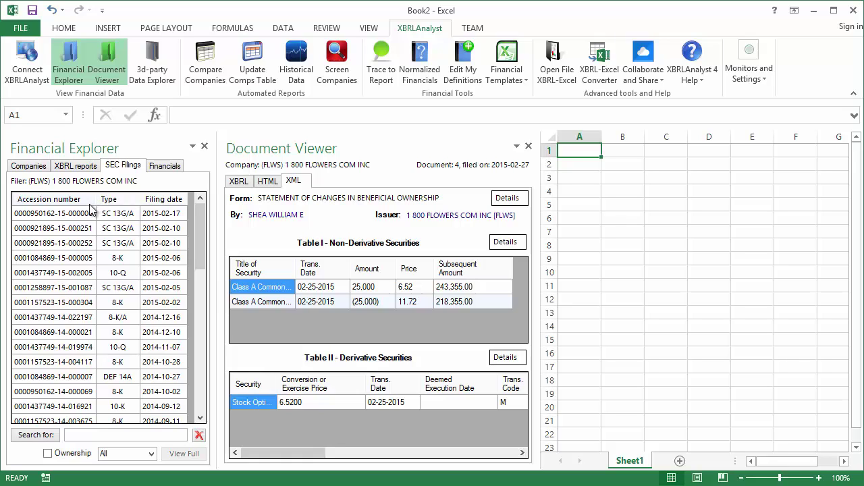
{"action": "left_click", "coordinate": [85, 215]}
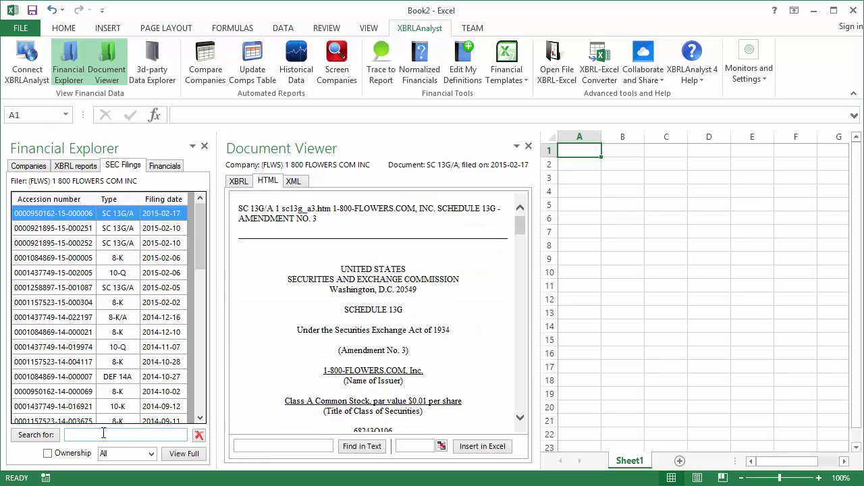
{"action": "left_click", "coordinate": [104, 434]}
{"action": "type", "text": "dividends"}
{"action": "left_click", "coordinate": [53, 438]}
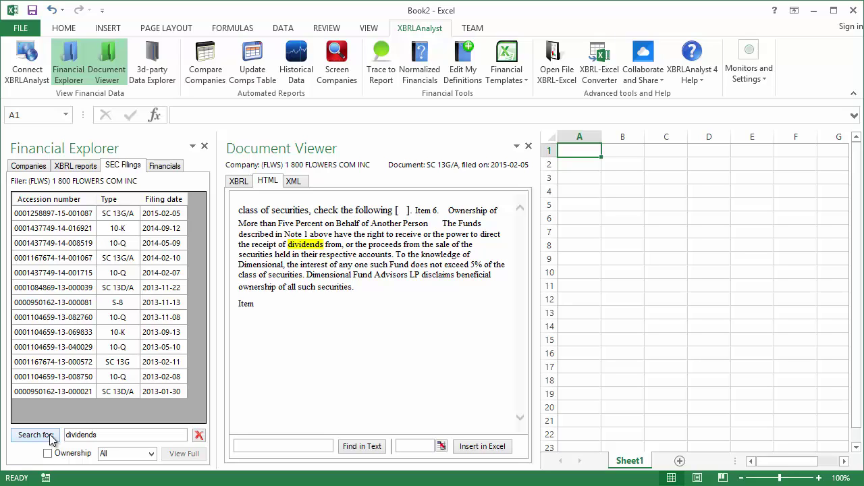
- Select the 10-K filed 2014-09-12 from the matching filings and close the Document Viewer
{"action": "left_click", "coordinate": [92, 234]}
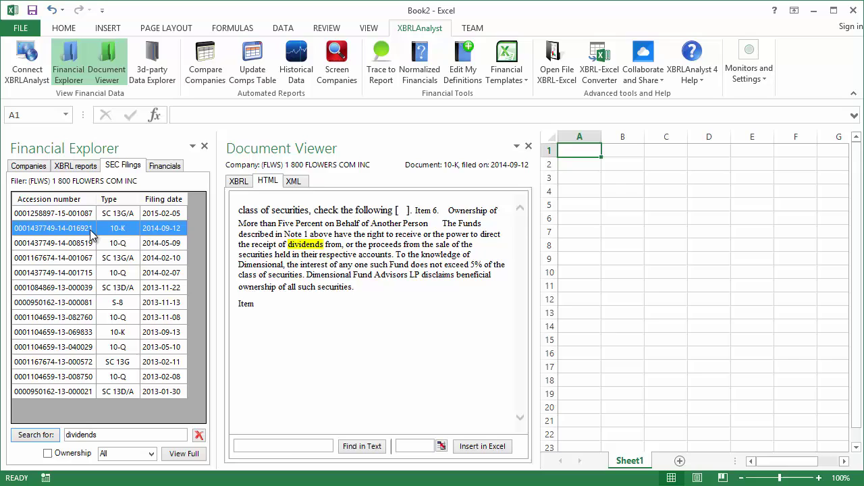
{"action": "left_click", "coordinate": [527, 146]}
{"action": "left_click", "coordinate": [523, 148]}
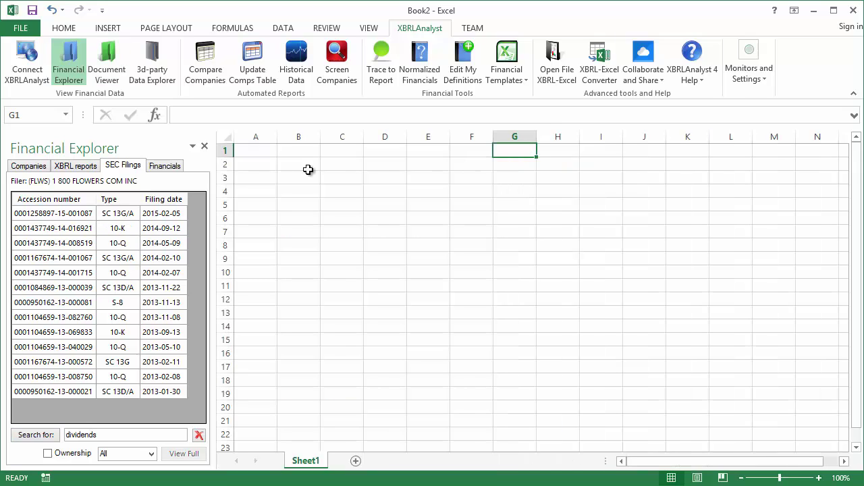
- Open the current-period Consolidated Balance Sheets from the 2015 Q2 10-Q XBRL report and place its 2015-Q2 cash and cash equivalents in cell A1
{"action": "left_click", "coordinate": [84, 168]}
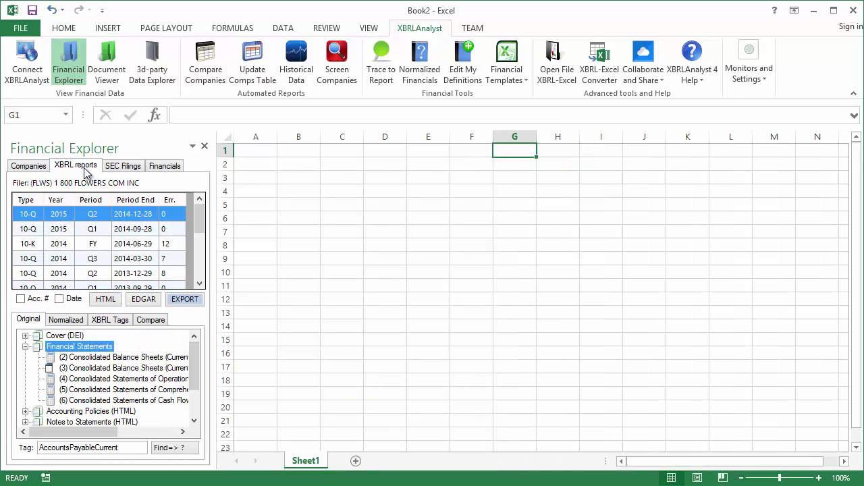
{"action": "left_click", "coordinate": [114, 358]}
{"action": "double_click", "coordinate": [114, 357]}
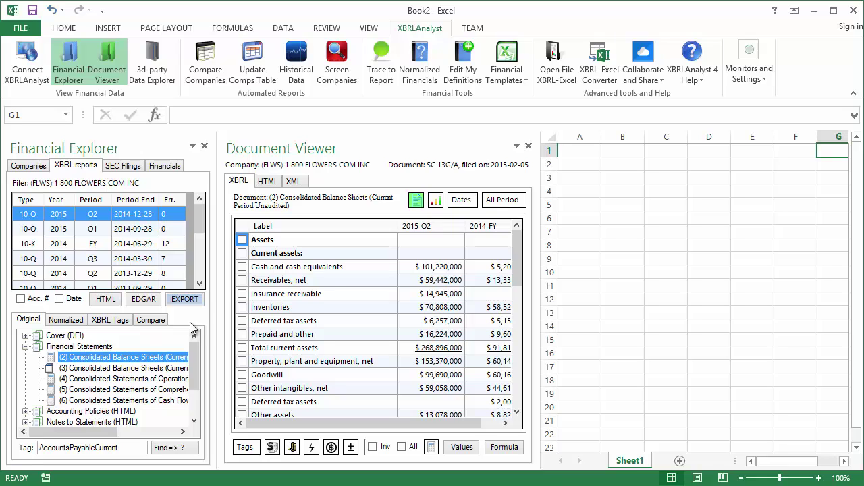
{"action": "left_click_drag", "start_coordinate": [434, 268], "coordinate": [579, 152]}
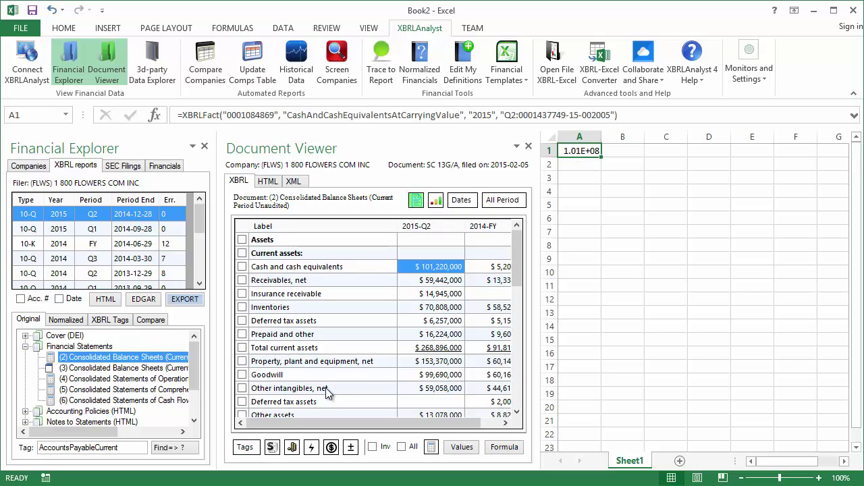
- Examine the balance sheet's XBRL concept tags, debit/credit balances and sign indicators, and hide these extra columns again
{"action": "left_click", "coordinate": [247, 447]}
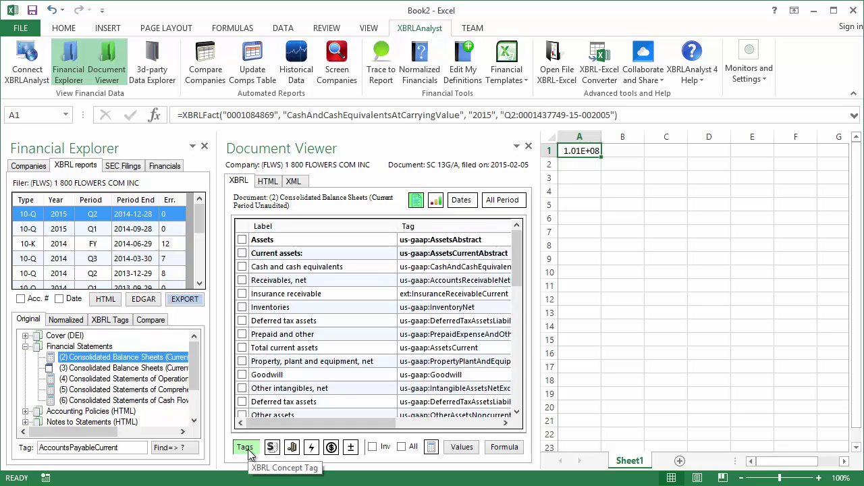
{"action": "left_click", "coordinate": [291, 447]}
{"action": "left_click_drag", "start_coordinate": [311, 428], "coordinate": [376, 428]}
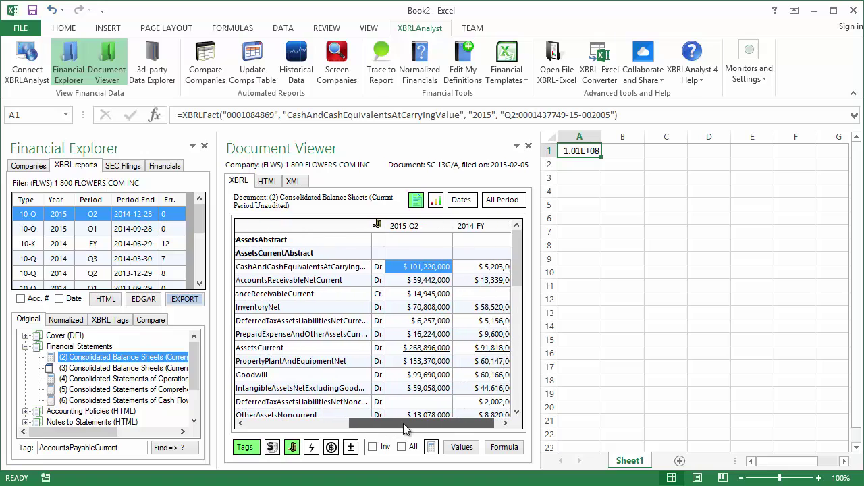
{"action": "left_click", "coordinate": [351, 447]}
{"action": "left_click_drag", "start_coordinate": [517, 263], "coordinate": [532, 387]}
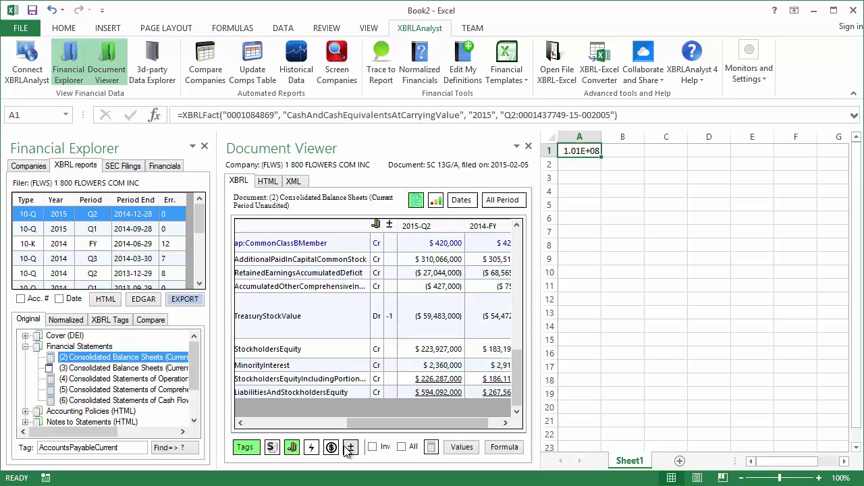
{"action": "left_click", "coordinate": [292, 447]}
{"action": "left_click", "coordinate": [245, 448]}
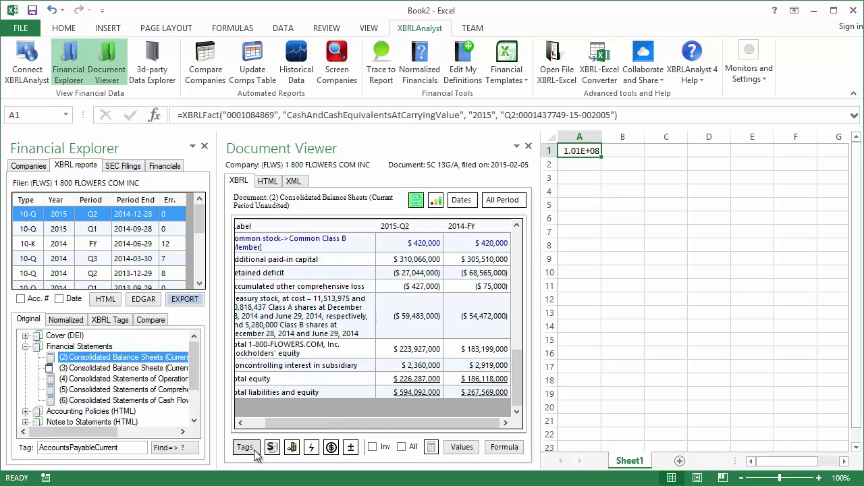
- Insert all balance sheet rows as values starting at cell A2, and close the Document Viewer and Financial Explorer
{"action": "left_click", "coordinate": [401, 447]}
{"action": "left_click", "coordinate": [575, 167]}
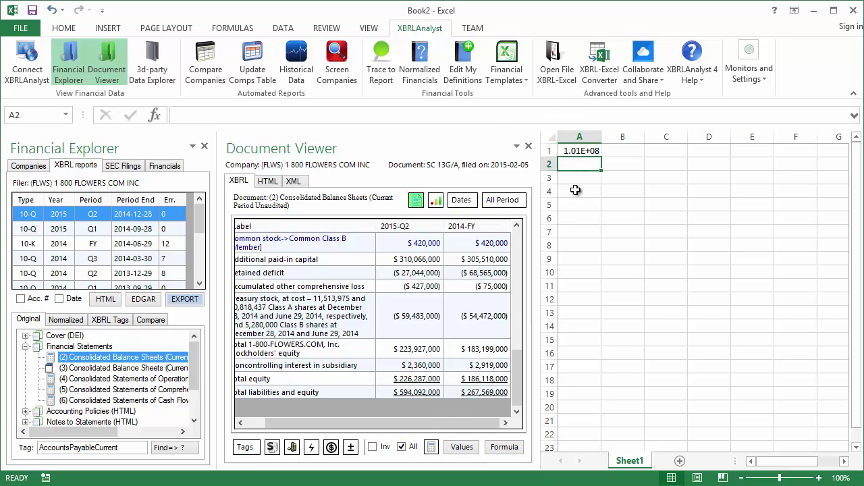
{"action": "left_click", "coordinate": [462, 450]}
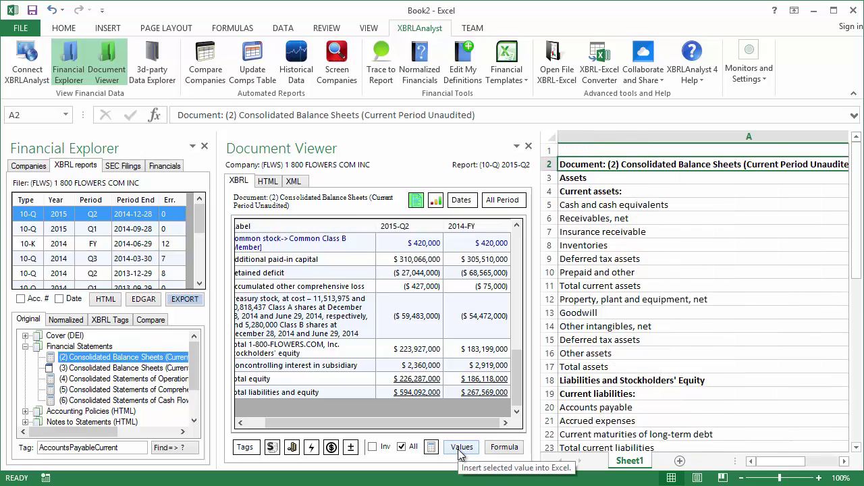
{"action": "left_click", "coordinate": [528, 146]}
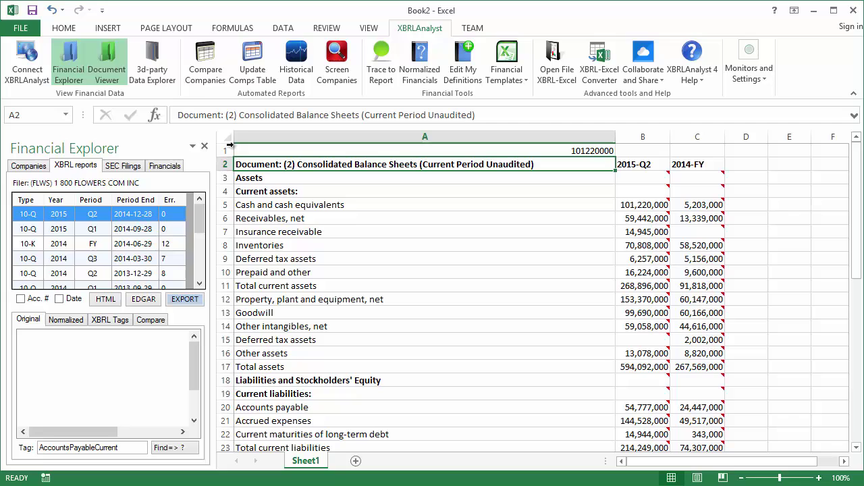
{"action": "left_click", "coordinate": [205, 147]}
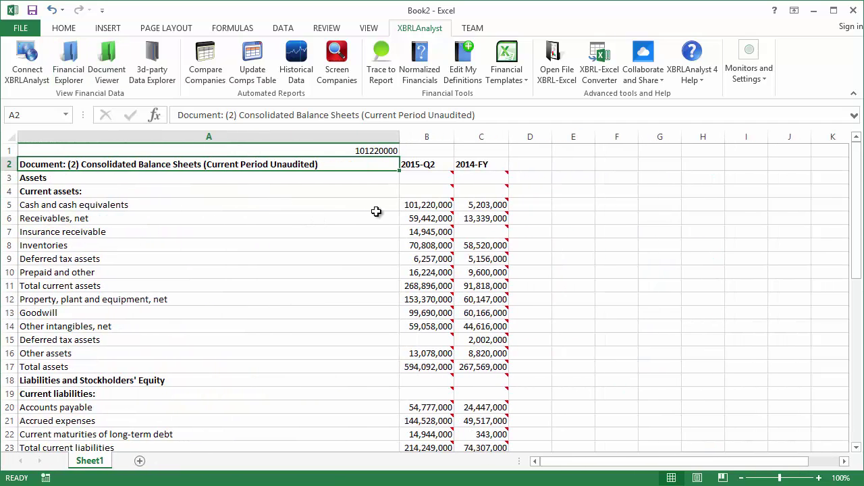
- Trace the 2015-Q2 cash and cash equivalents value in cell B5 to its source report
{"action": "left_click", "coordinate": [415, 206]}
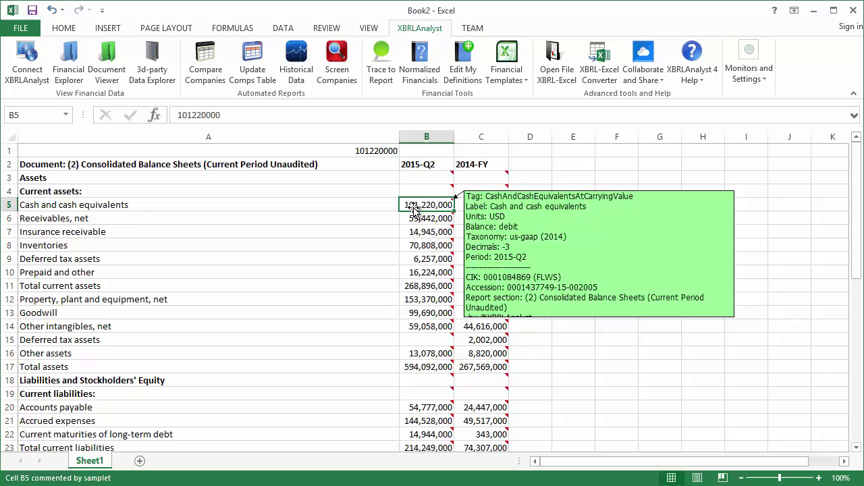
{"action": "left_click", "coordinate": [382, 75]}
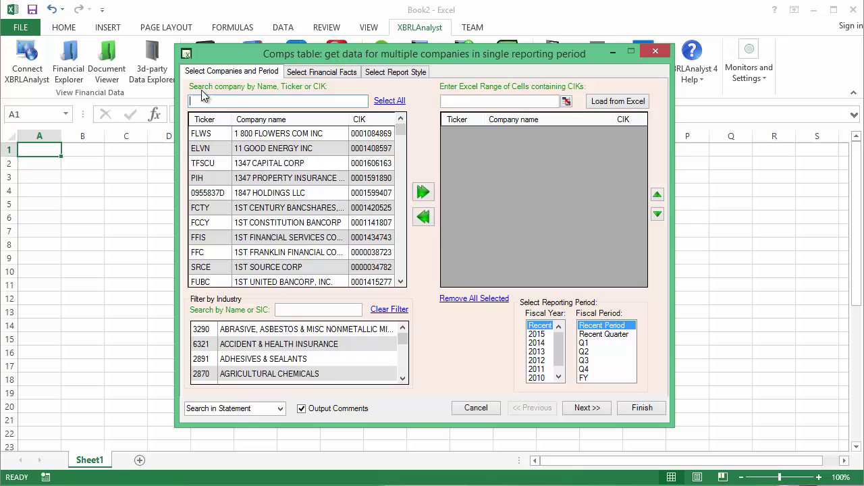
- Filter the comps table's industries by "retail" and add all companies in RETAIL-APPAREL & ACCESSORY STORES to the comparison
{"action": "left_click", "coordinate": [308, 309]}
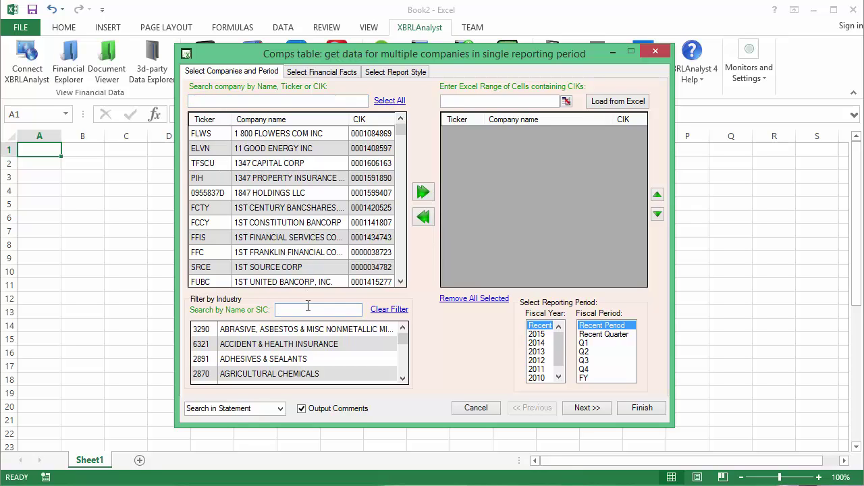
{"action": "type", "text": "retail"}
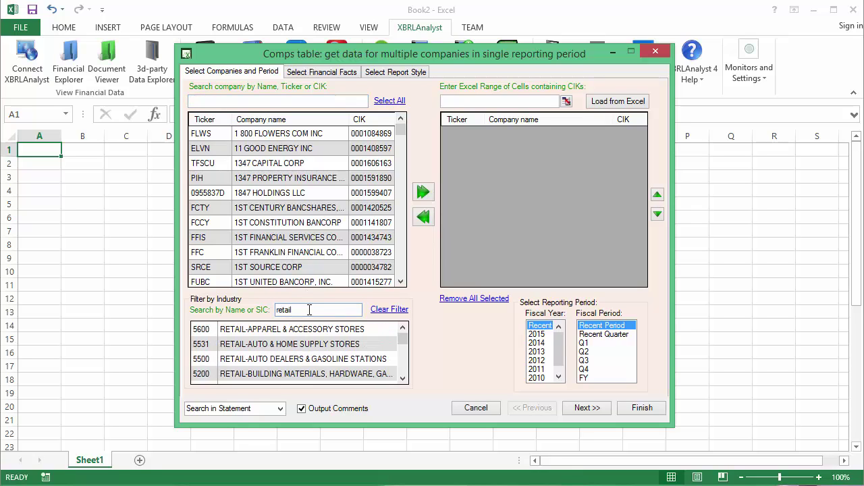
{"action": "left_click", "coordinate": [312, 331]}
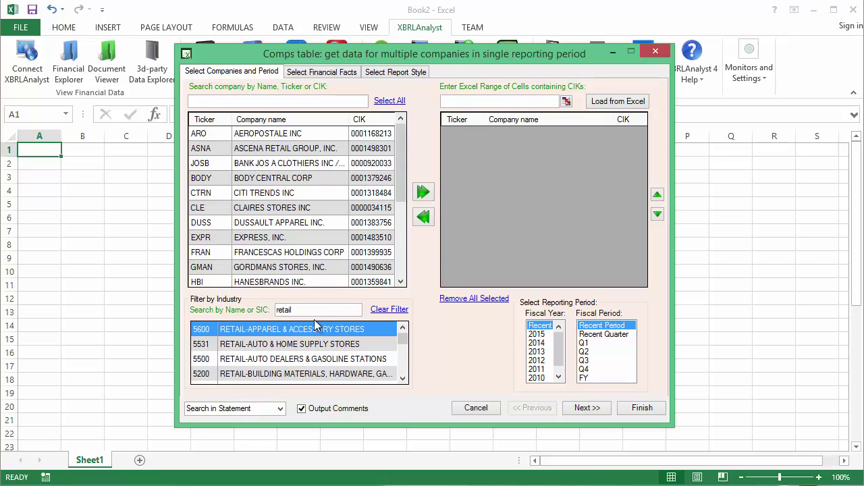
{"action": "left_click", "coordinate": [387, 101]}
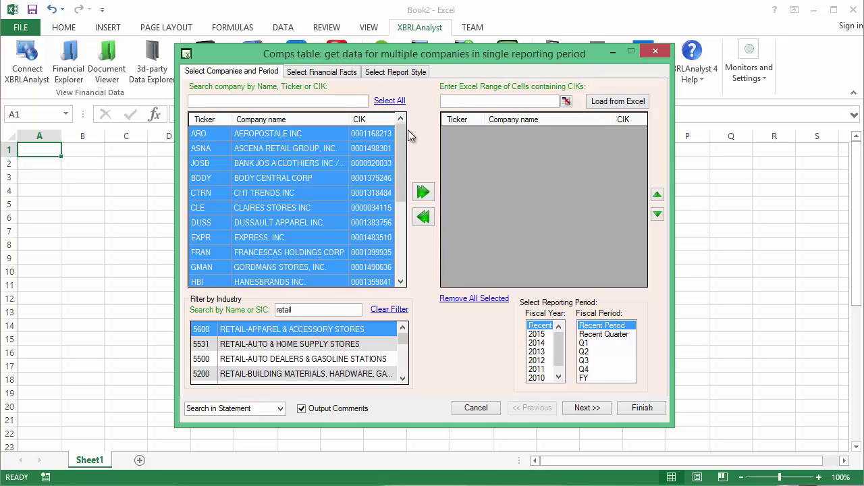
{"action": "left_click", "coordinate": [423, 192]}
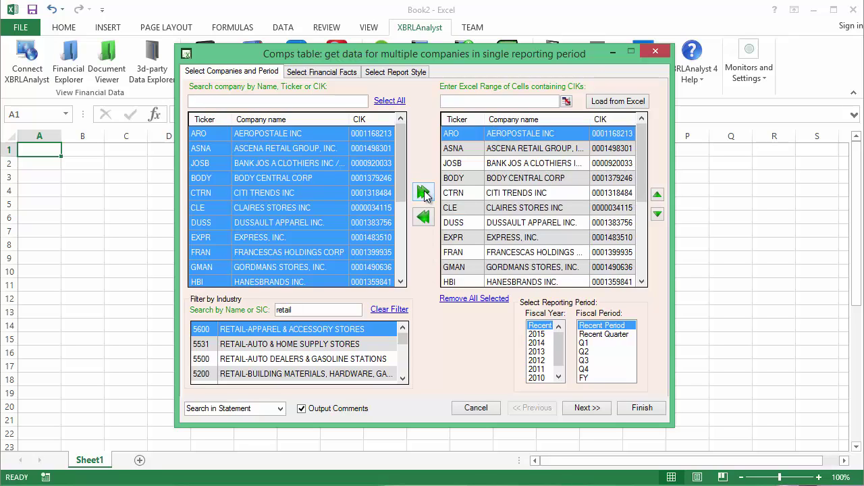
- Set the reporting period to fiscal year 2013 and fiscal period FY, and continue to the selection of financial facts
{"action": "left_click", "coordinate": [537, 352]}
{"action": "left_click", "coordinate": [586, 378]}
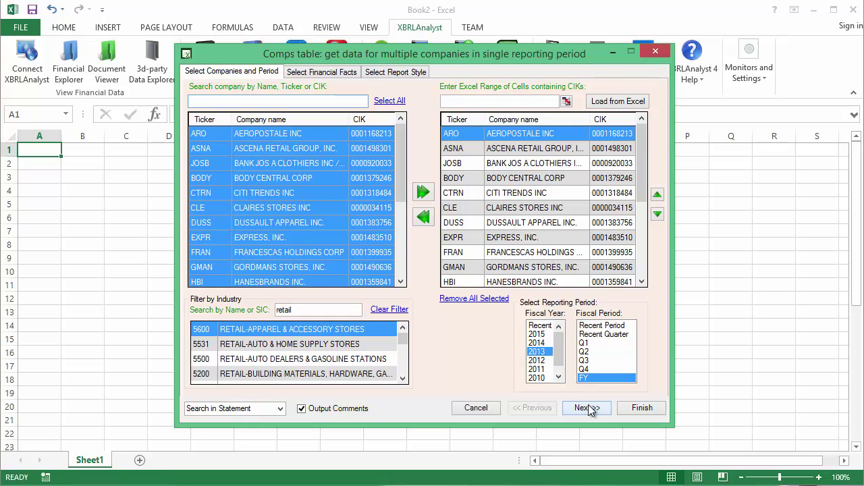
{"action": "left_click", "coordinate": [586, 408]}
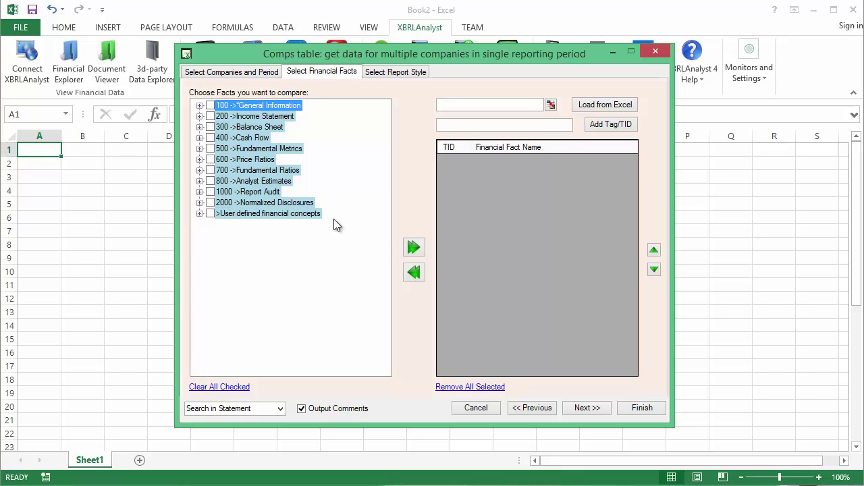
- Add the Ticker, Share Price, Revenue and Cost of Revenue facts to the list of facts to compare
{"action": "left_click", "coordinate": [199, 105]}
{"action": "left_click", "coordinate": [223, 116]}
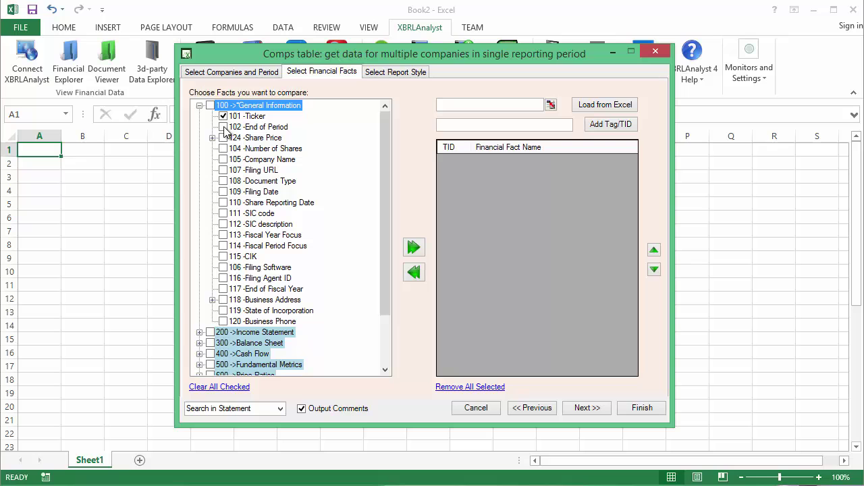
{"action": "left_click", "coordinate": [200, 332]}
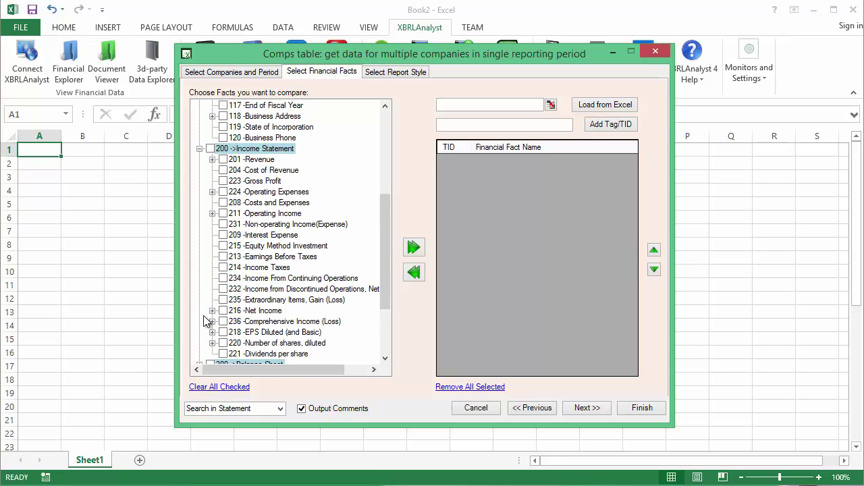
{"action": "left_click", "coordinate": [223, 160]}
{"action": "left_click", "coordinate": [223, 170]}
{"action": "left_click", "coordinate": [414, 247]}
- Add the custom tag SalesRevenueNet to the compared facts and continue to the report style selection
{"action": "left_click", "coordinate": [451, 125]}
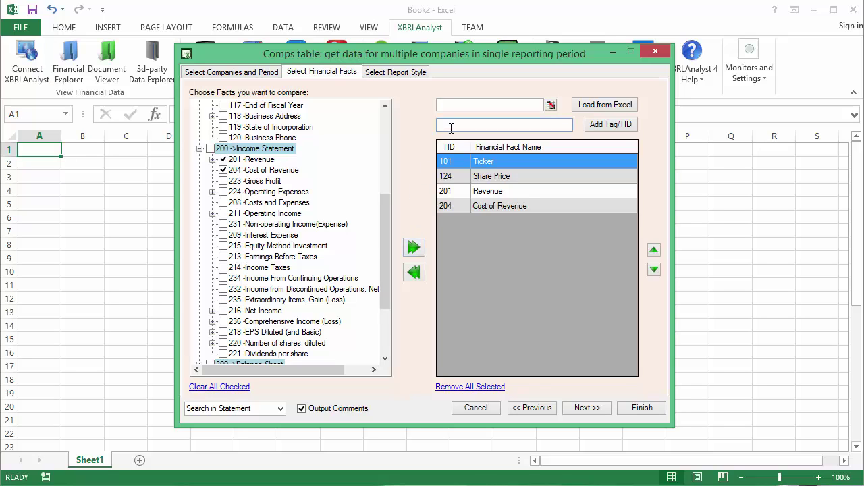
{"action": "type", "text": "SalesRevenueNet"}
{"action": "left_click", "coordinate": [594, 127]}
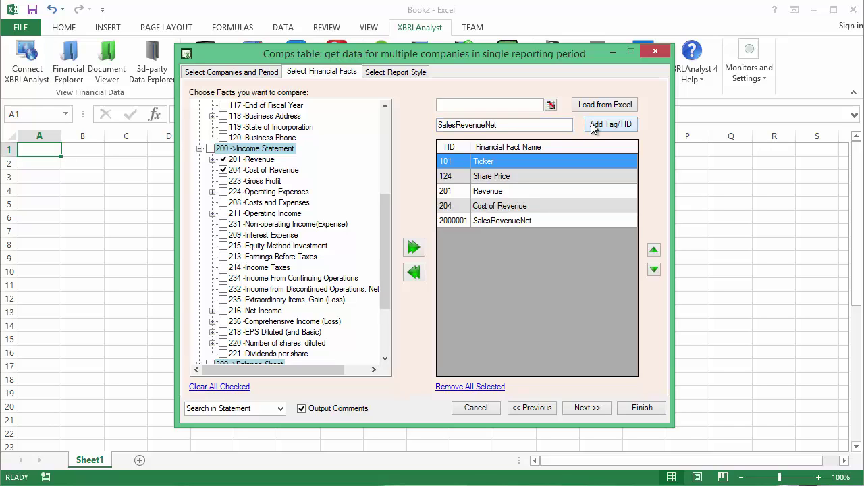
{"action": "left_click", "coordinate": [591, 409]}
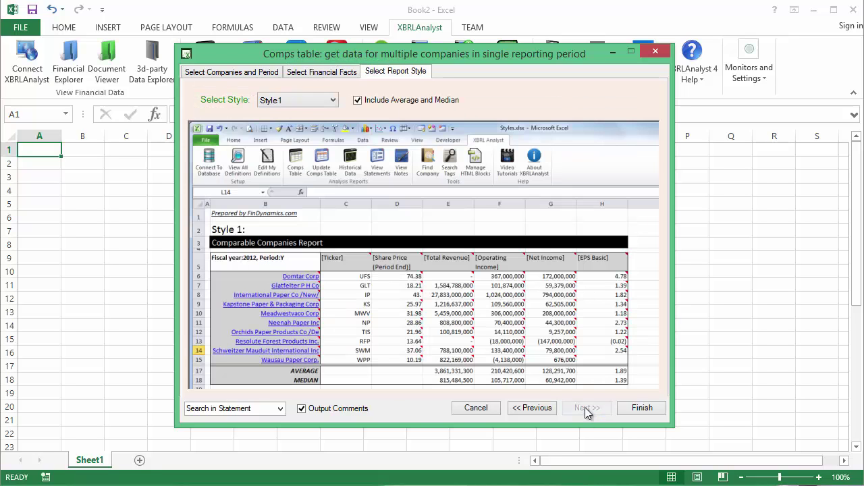
- Preview the other report styles, including Style3, and generate the comps table in Style1 with average and median included
{"action": "left_click", "coordinate": [331, 103]}
{"action": "left_click", "coordinate": [329, 123]}
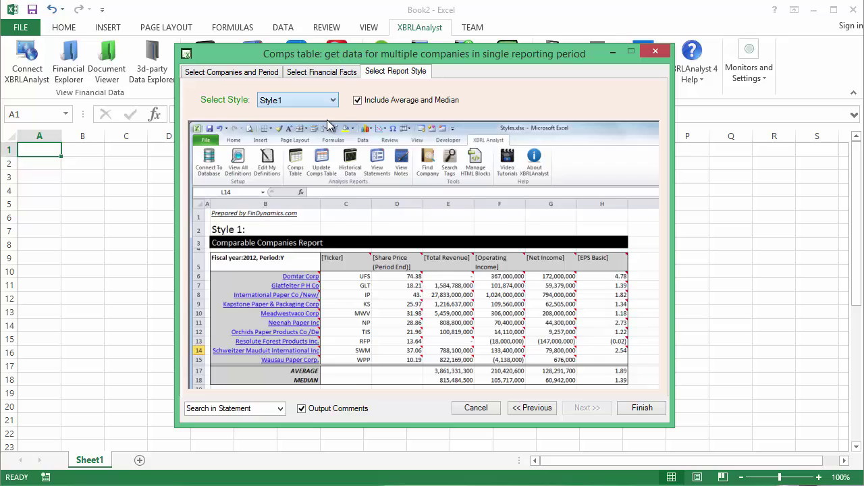
{"action": "left_click", "coordinate": [332, 103]}
{"action": "left_click", "coordinate": [325, 133]}
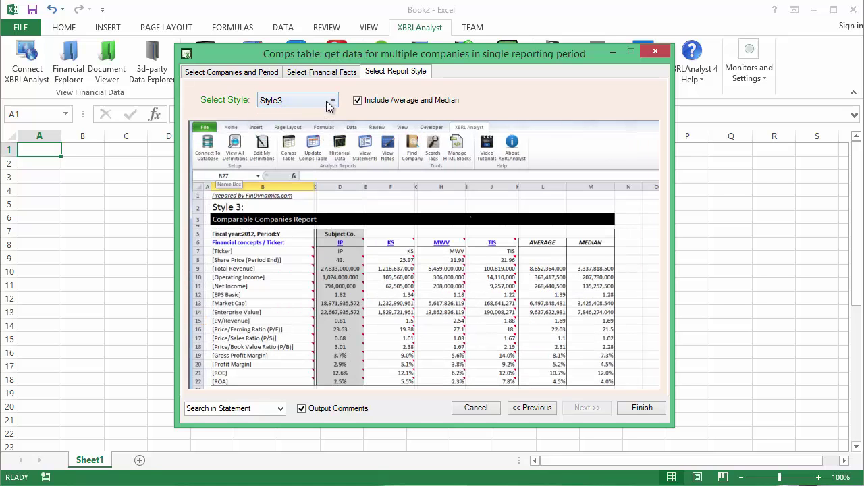
{"action": "left_click", "coordinate": [329, 103]}
{"action": "left_click", "coordinate": [329, 115]}
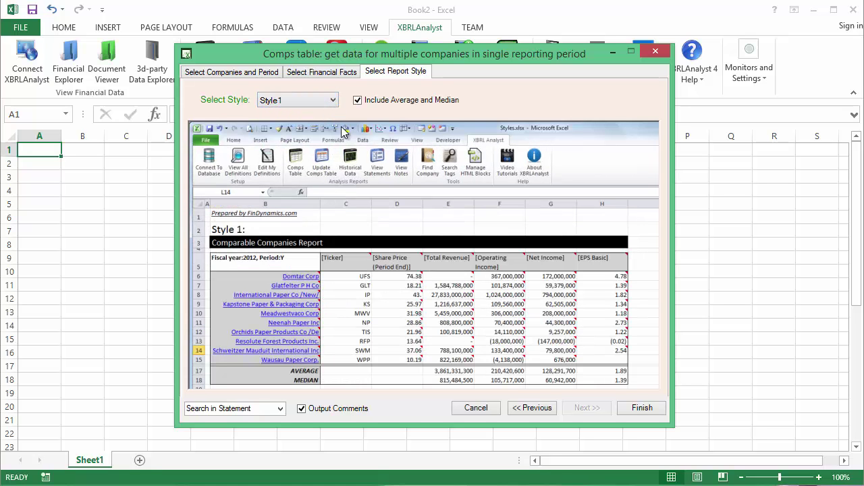
{"action": "left_click", "coordinate": [628, 407]}
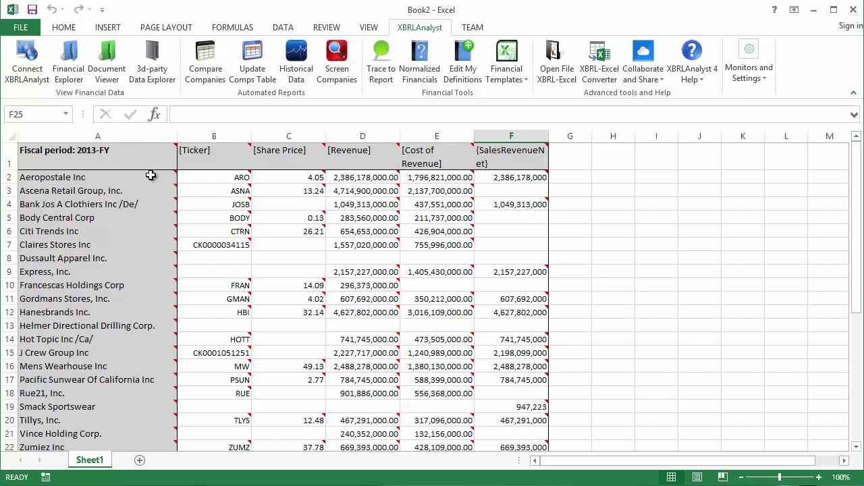
- Update the comps table in A1:F25 to fiscal year 2014 and fiscal period FY, and select its fiscal period cell
{"action": "left_click_drag", "start_coordinate": [147, 165], "coordinate": [515, 419]}
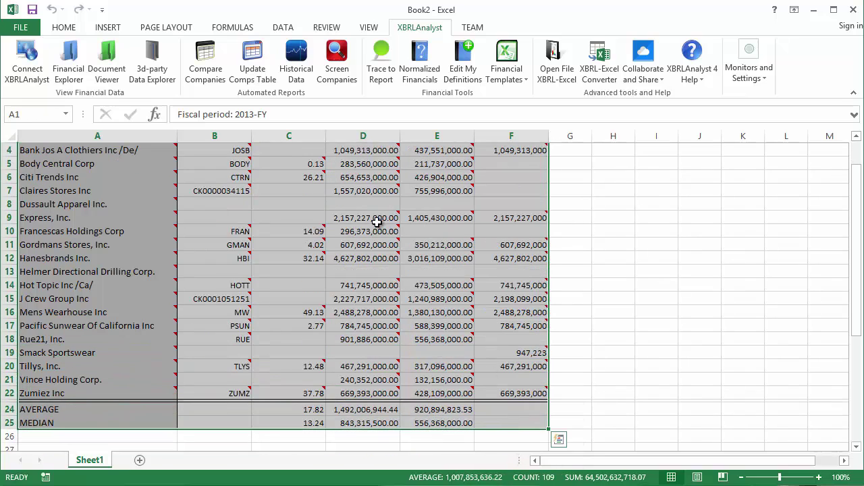
{"action": "left_click", "coordinate": [249, 74]}
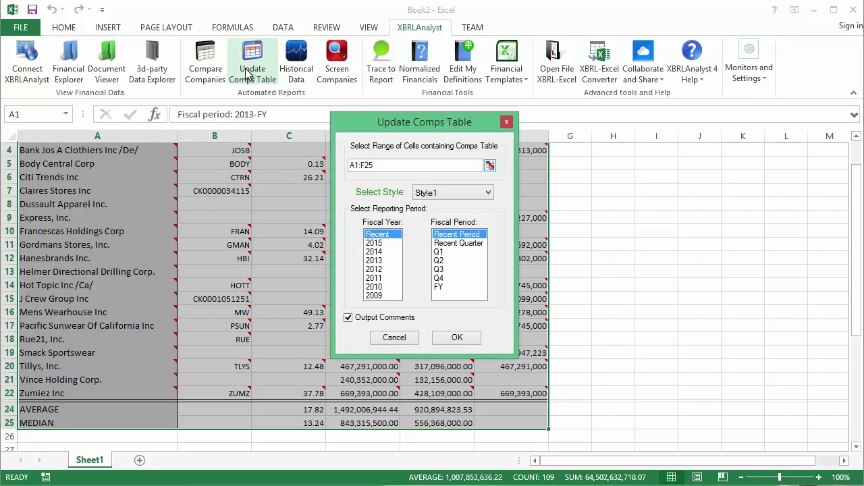
{"action": "left_click", "coordinate": [382, 254]}
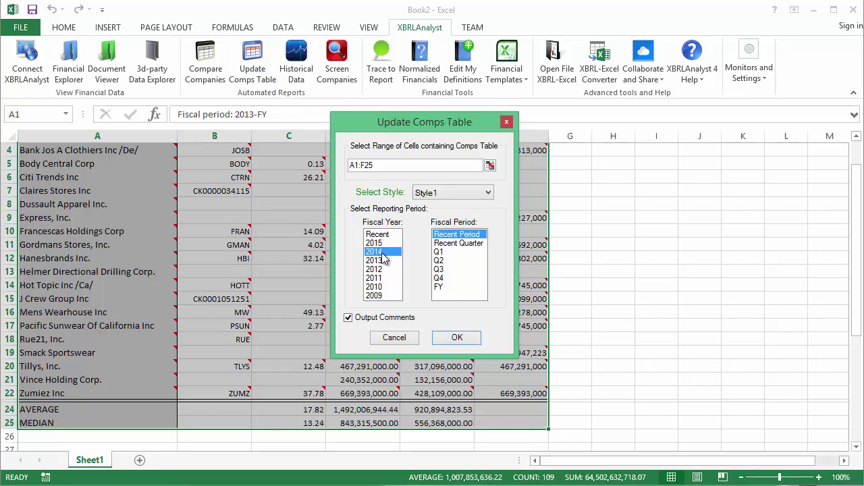
{"action": "left_click", "coordinate": [444, 287]}
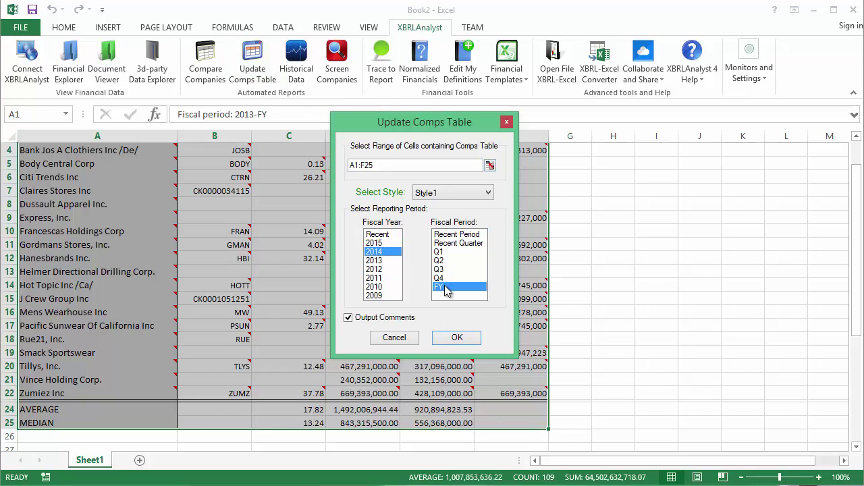
{"action": "left_click", "coordinate": [457, 340]}
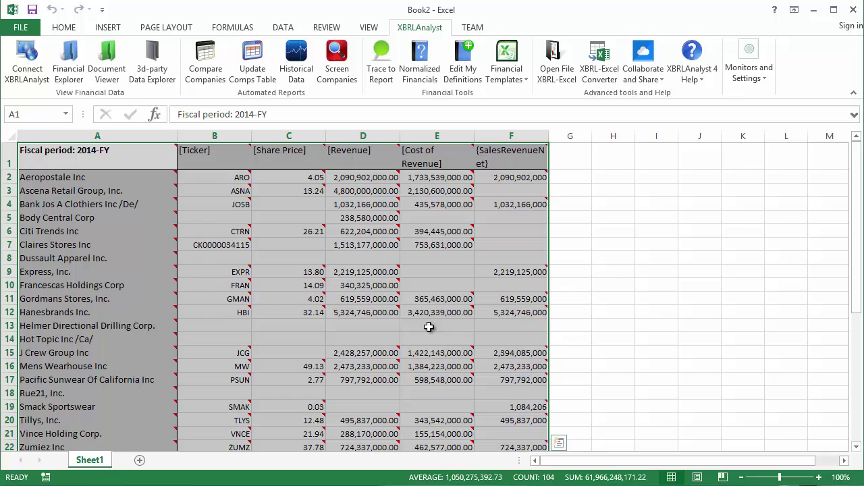
{"action": "left_click", "coordinate": [158, 156]}
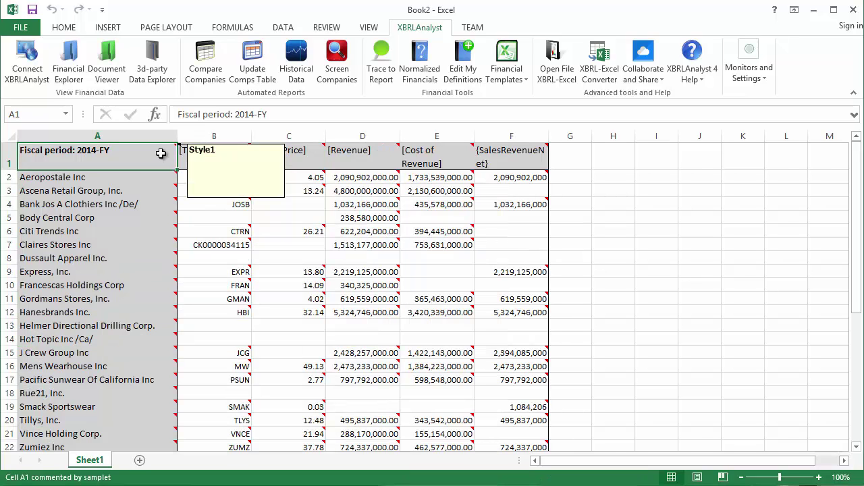